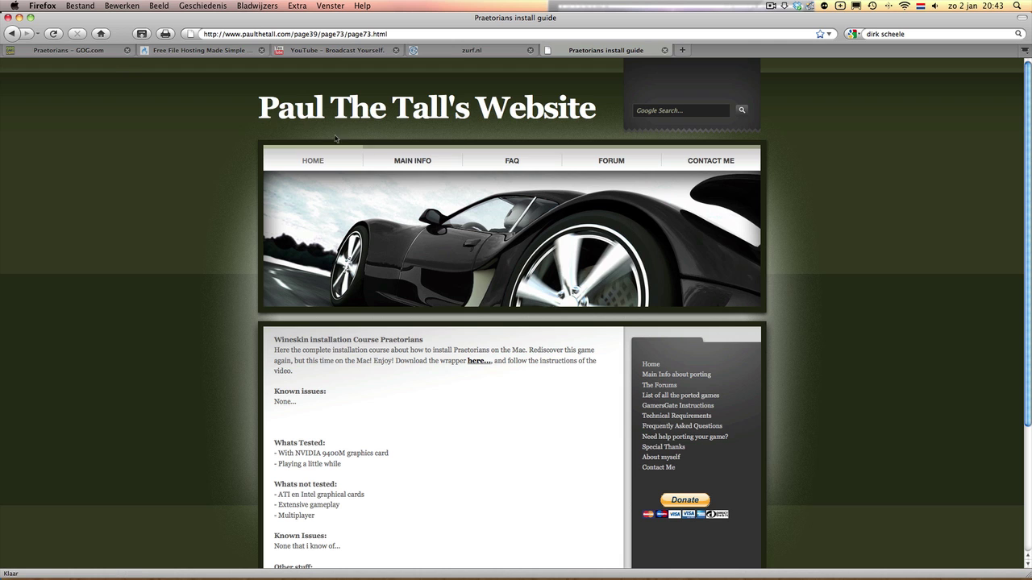
# Return to the Wineskin site's home page and look over it
pyautogui.click(313, 163)
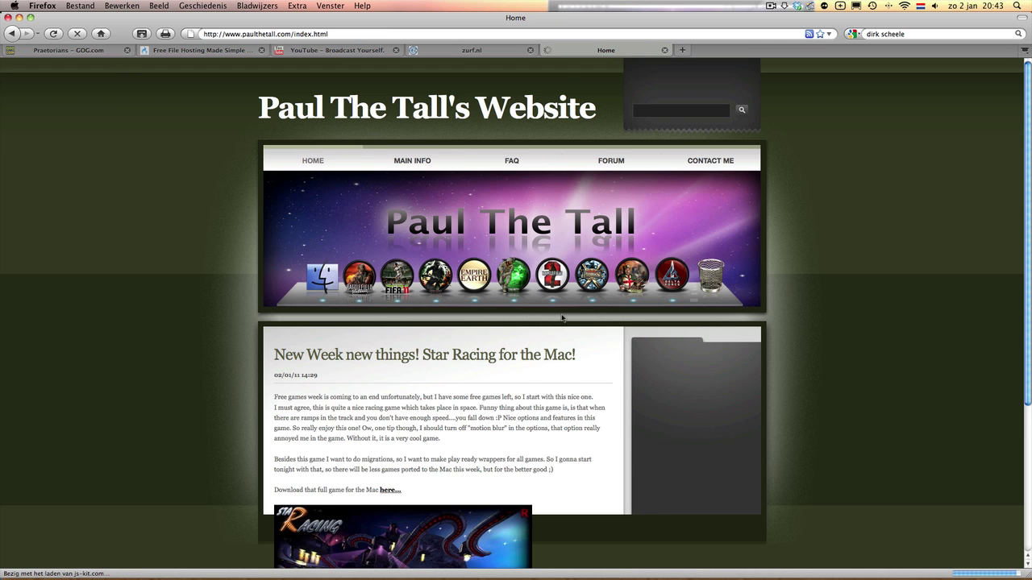
pyautogui.scroll(-5, 562, 323)
pyautogui.scroll(-2, 562, 325)
pyautogui.scroll(3, 562, 325)
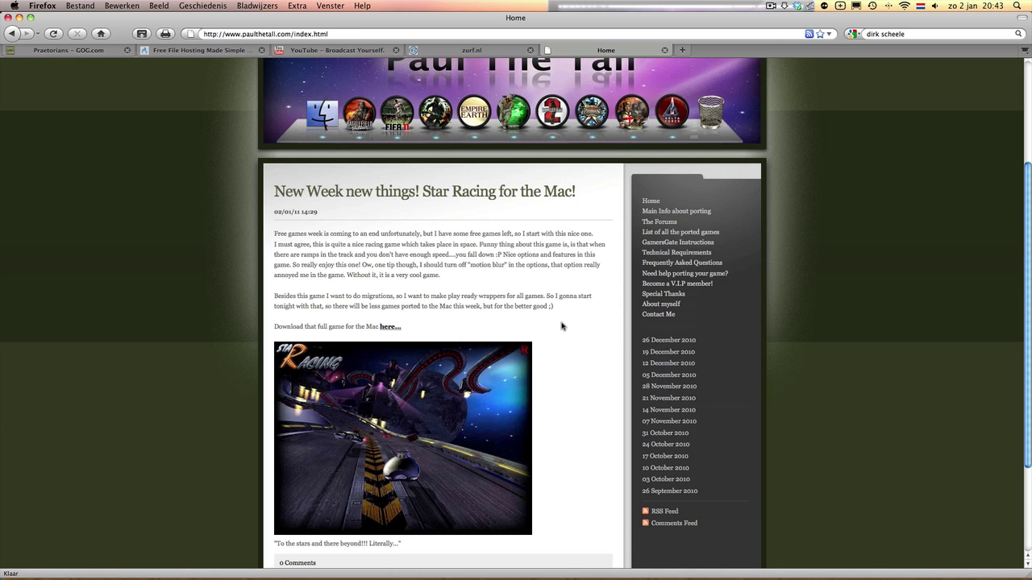
# Open 'List of all the ported games' and bring Praetorians in the Strategy section into view
pyautogui.click(669, 233)
pyautogui.scroll(-3, 484, 362)
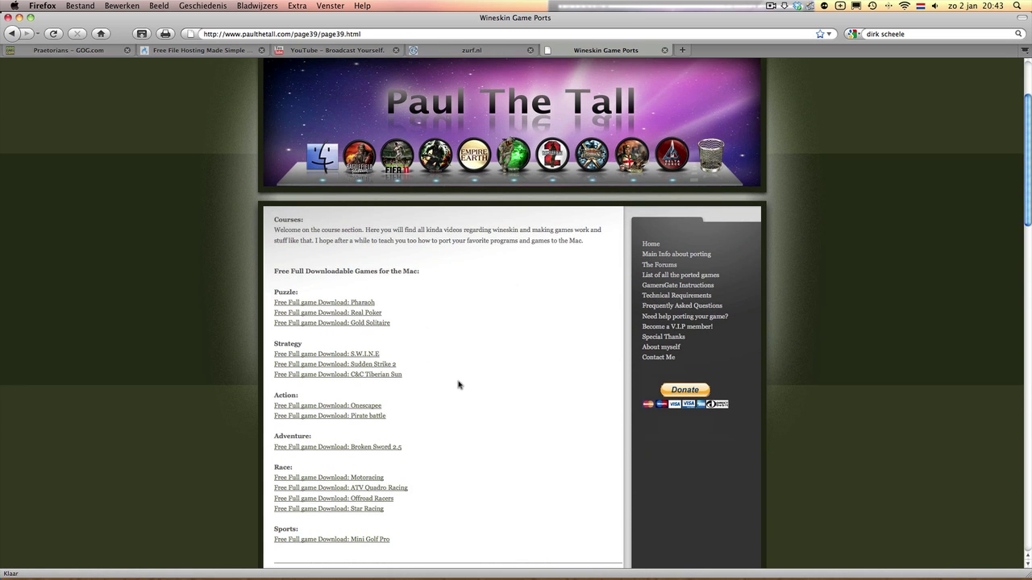
pyautogui.scroll(-7, 483, 409)
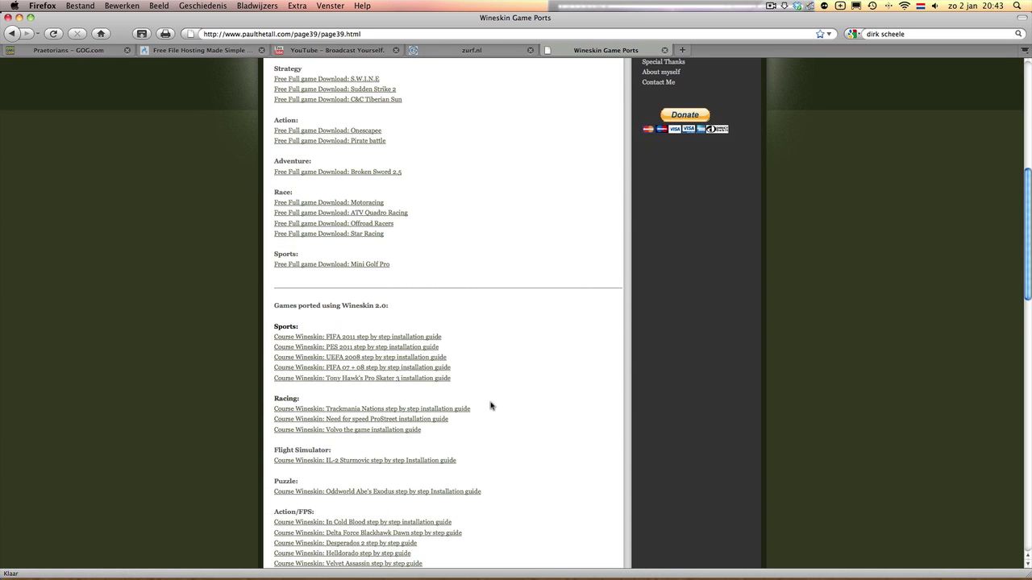
pyautogui.scroll(-7, 491, 405)
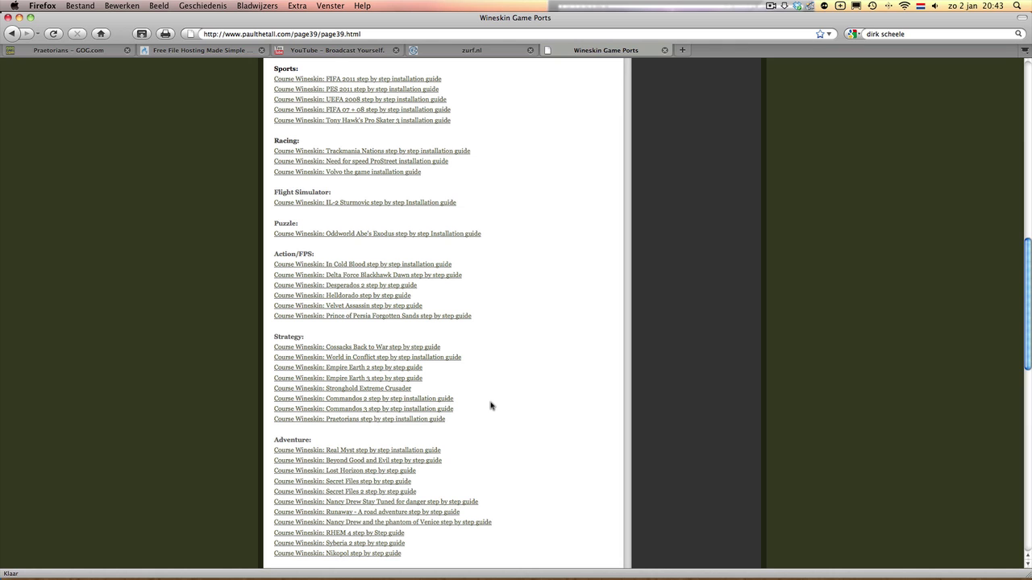
pyautogui.scroll(-5, 491, 405)
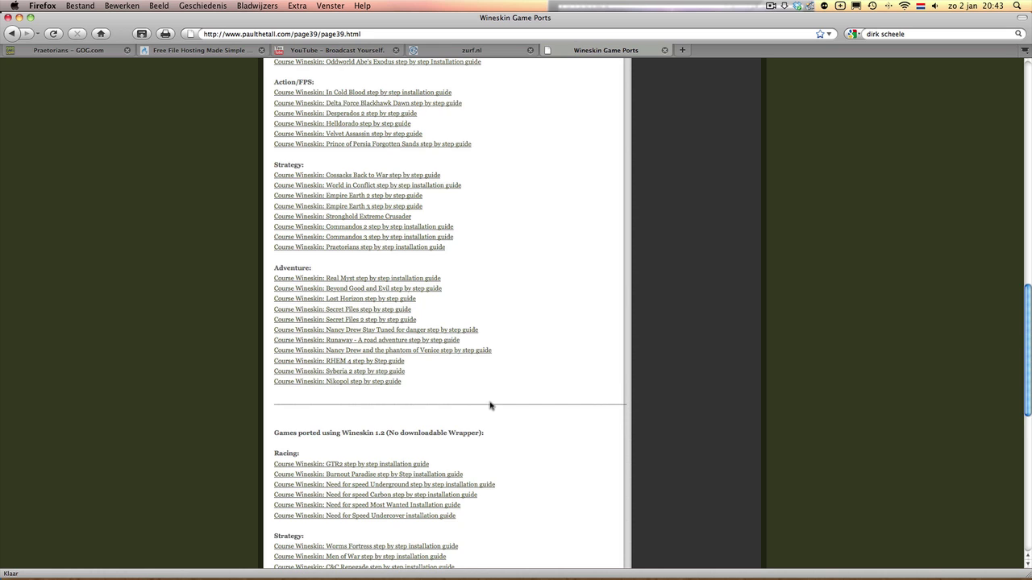
pyautogui.scroll(4, 490, 405)
pyautogui.scroll(2, 490, 403)
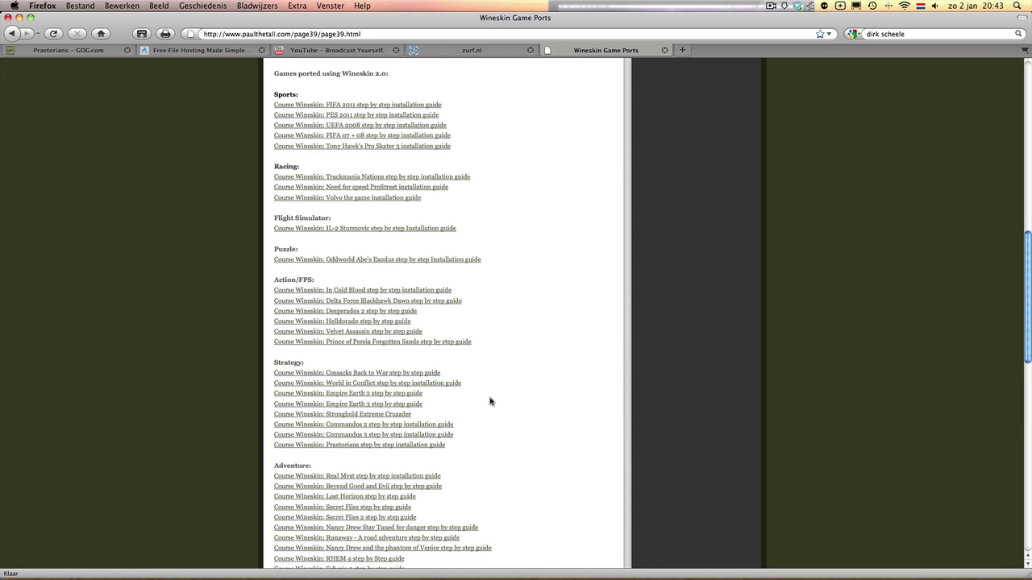
pyautogui.scroll(-5, 490, 402)
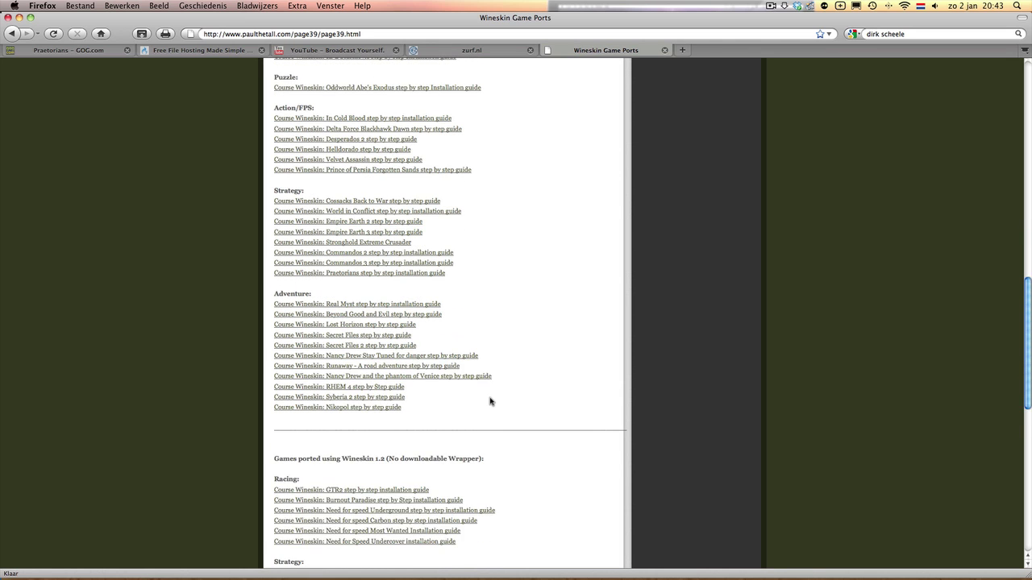
pyautogui.scroll(18, 490, 400)
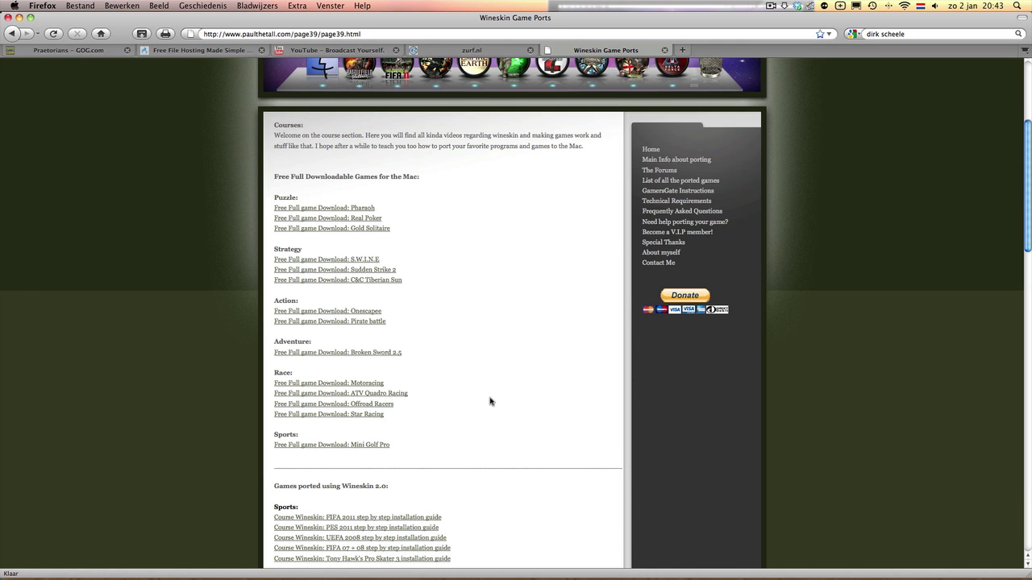
pyautogui.scroll(-15, 490, 402)
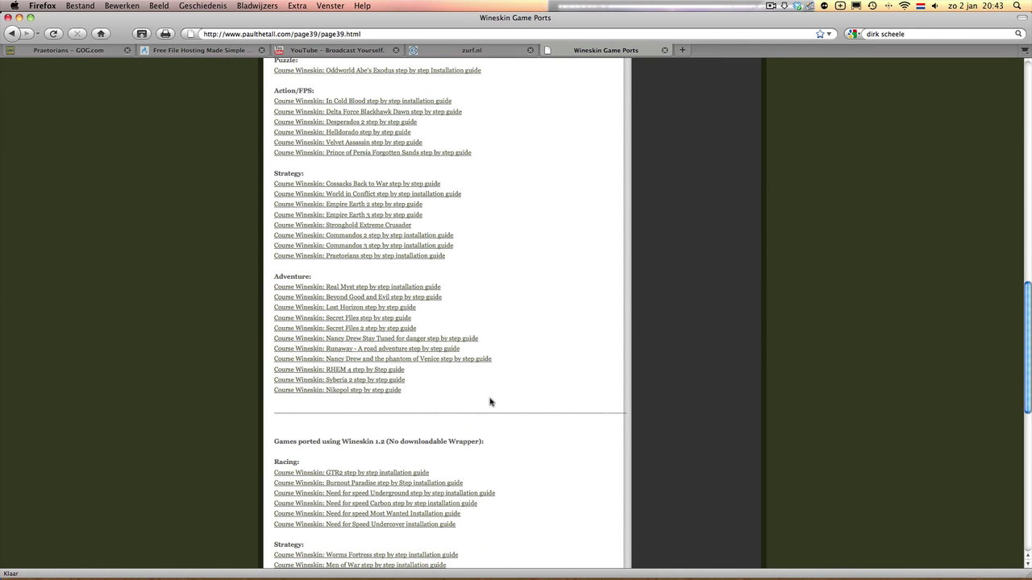
# Open the 'Praetorians step by step installation guide' page from the ported games list
pyautogui.click(383, 256)
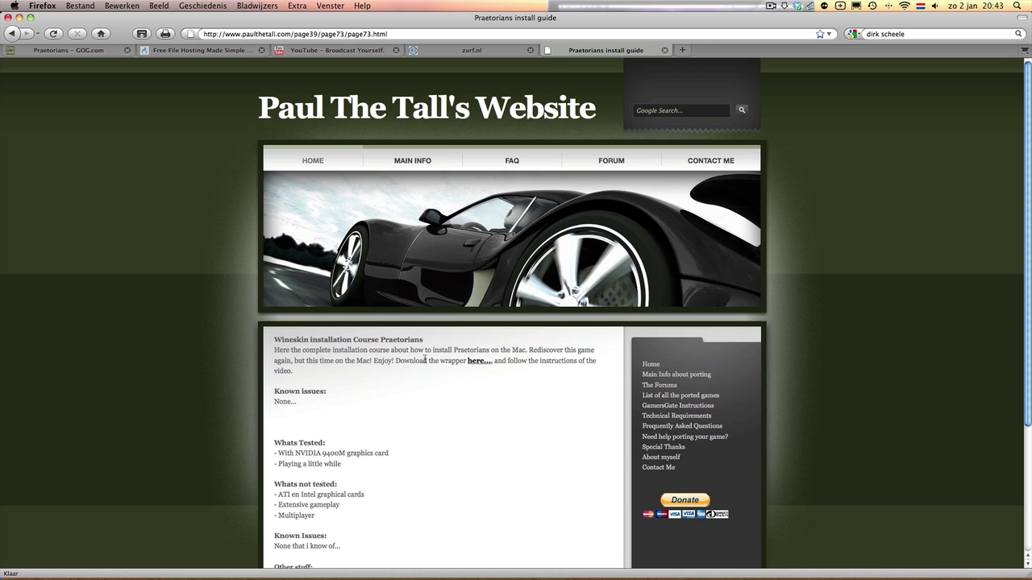
pyautogui.click(679, 395)
pyautogui.scroll(-10, 423, 457)
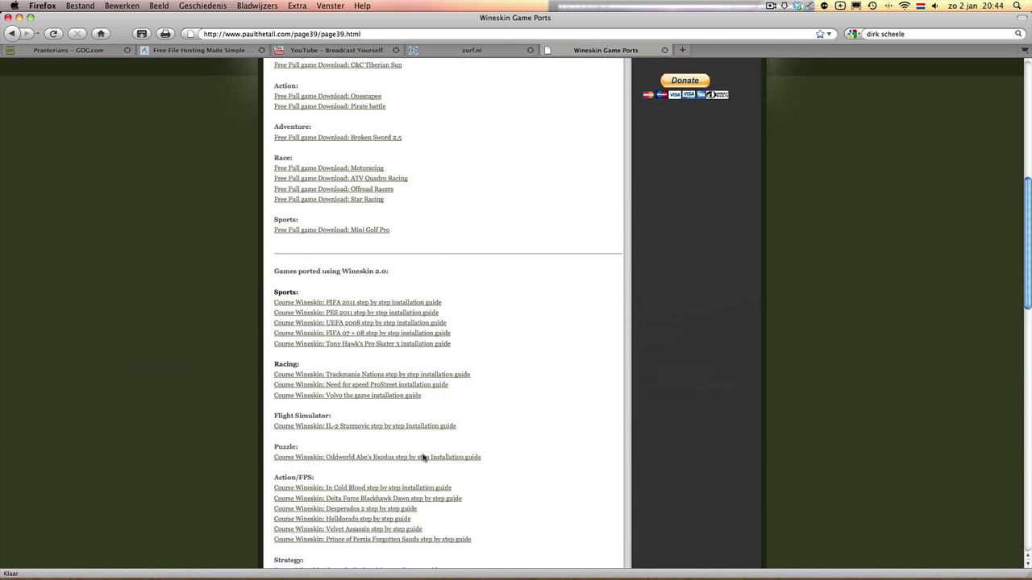
pyautogui.scroll(-10, 423, 457)
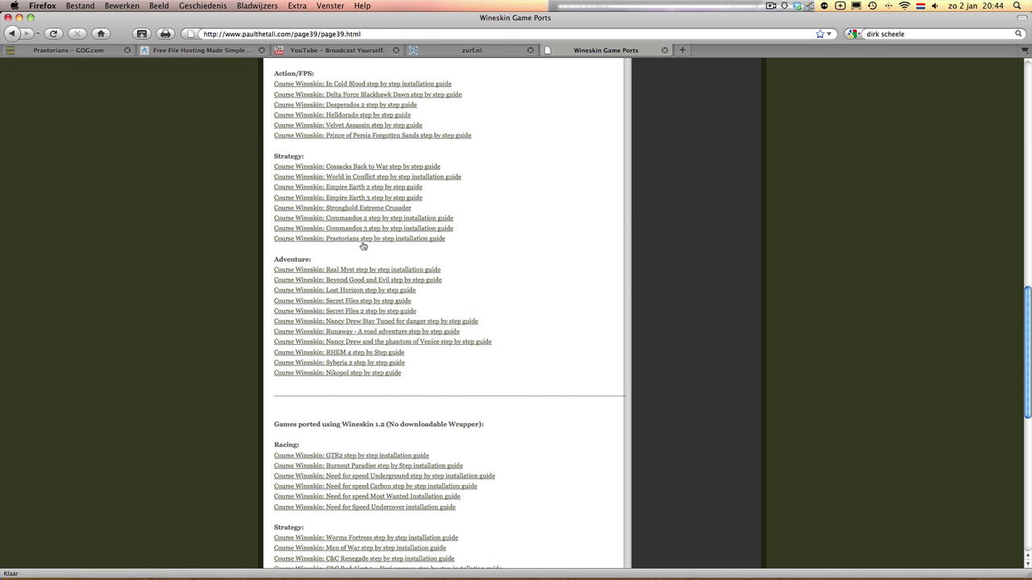
pyautogui.click(364, 242)
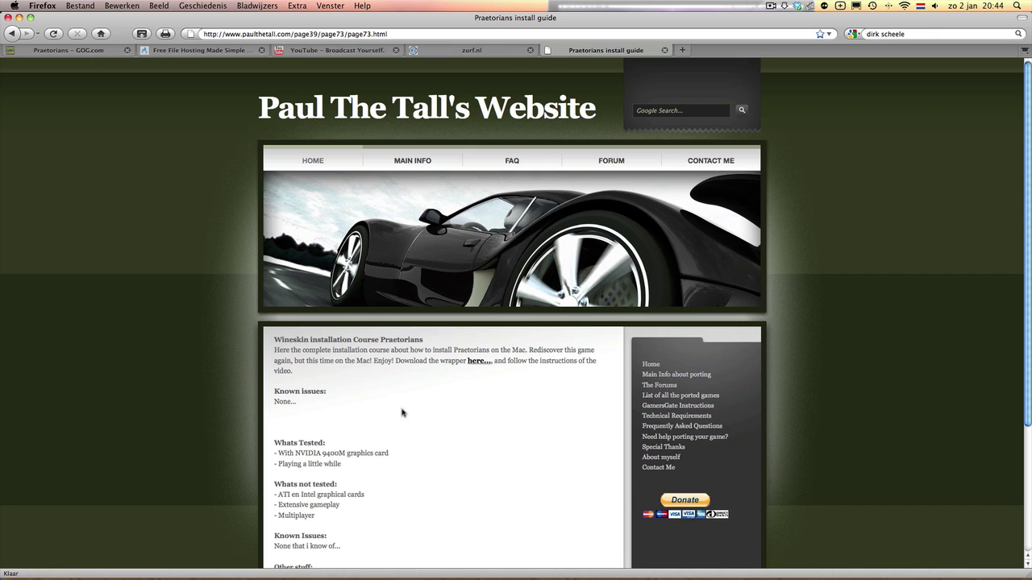
# Download Praetorians.zip from MediaFire, close its tab, and minimize Firefox
pyautogui.click(481, 362)
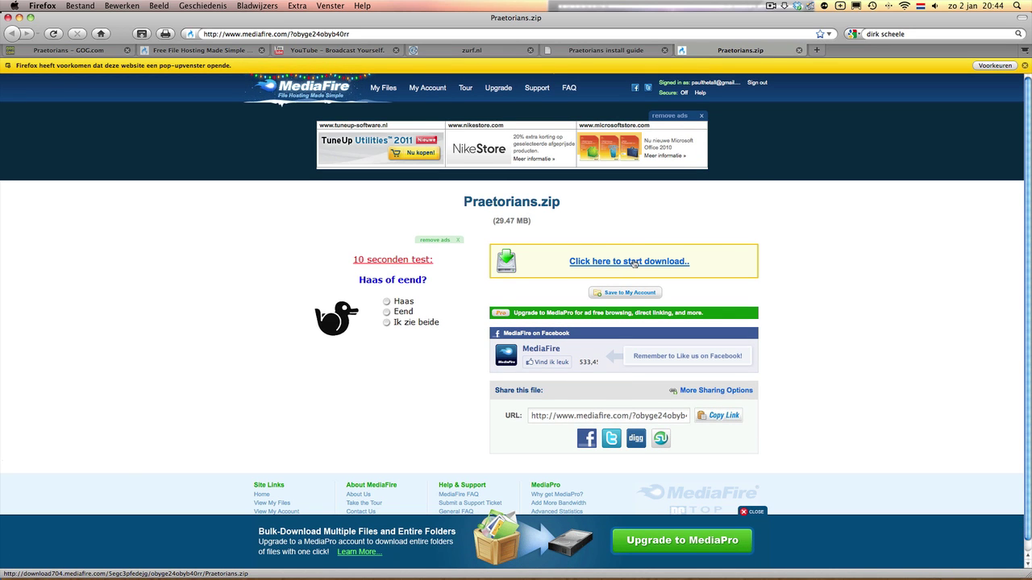
pyautogui.click(799, 50)
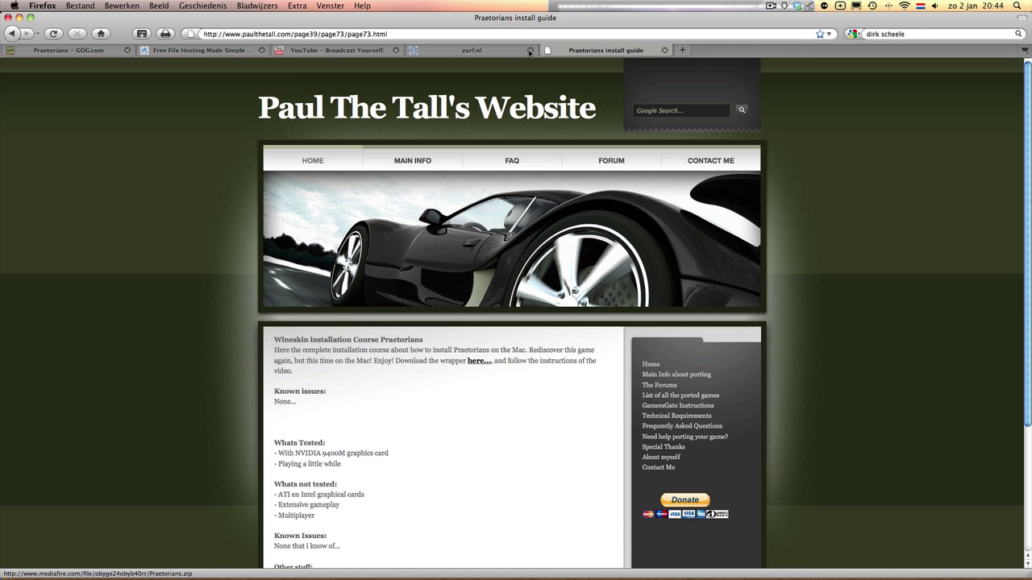
pyautogui.click(19, 17)
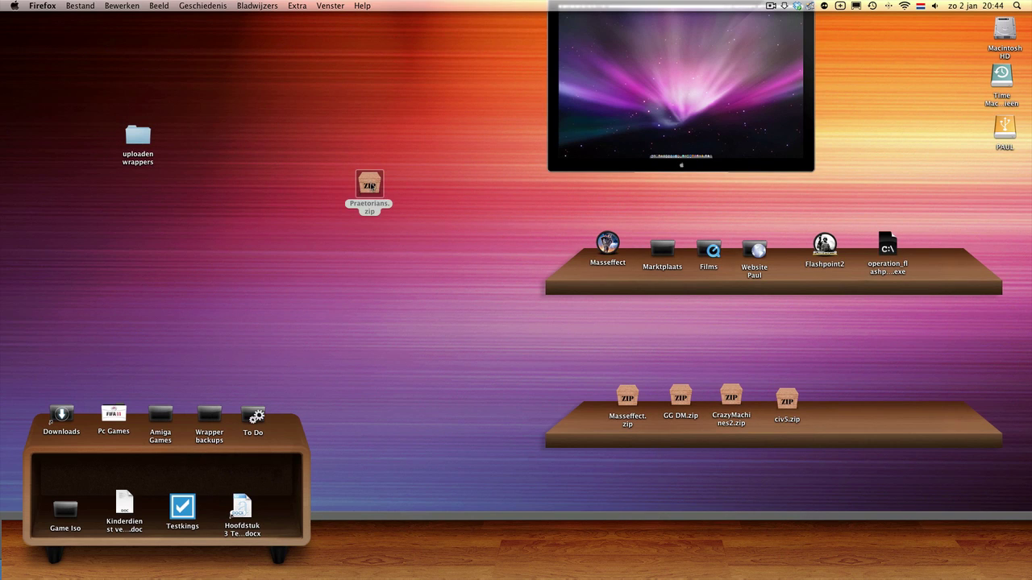
# Extract Praetorians.zip with Archive Utility and move the zip to the Trash
pyautogui.doubleClick(369, 186)
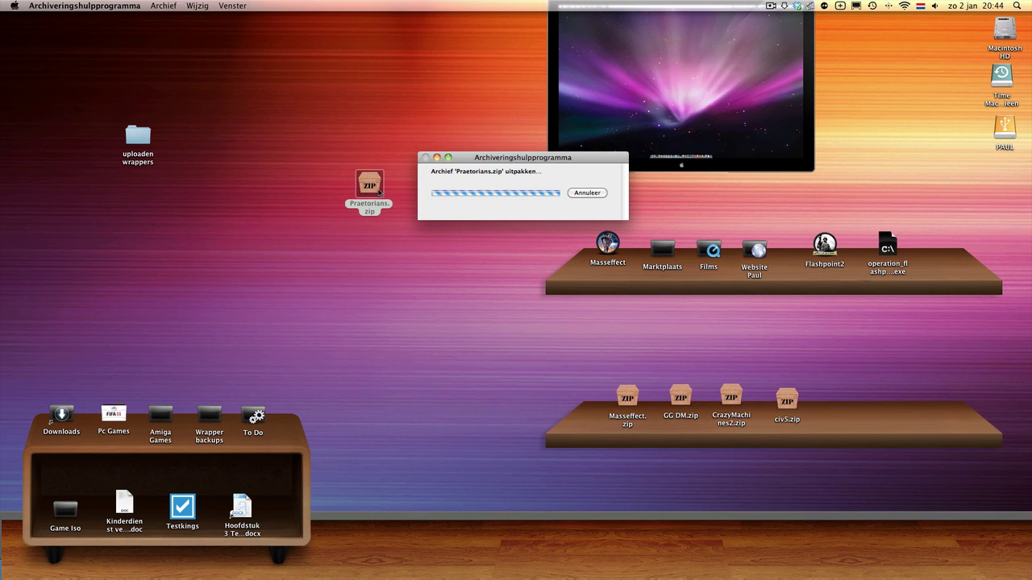
pyautogui.rightClick(364, 180)
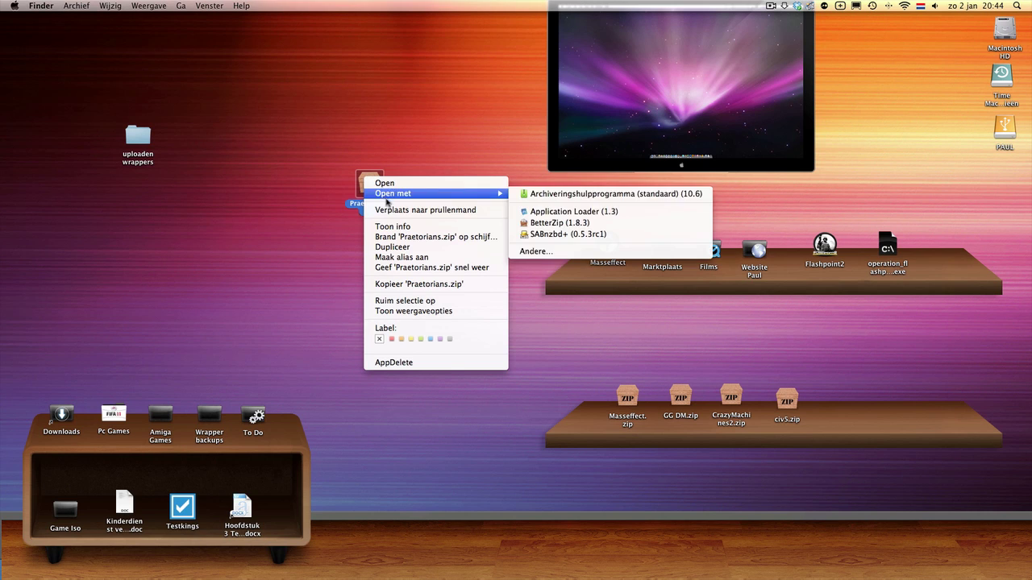
pyautogui.click(393, 204)
pyautogui.press('super+BackSpace')
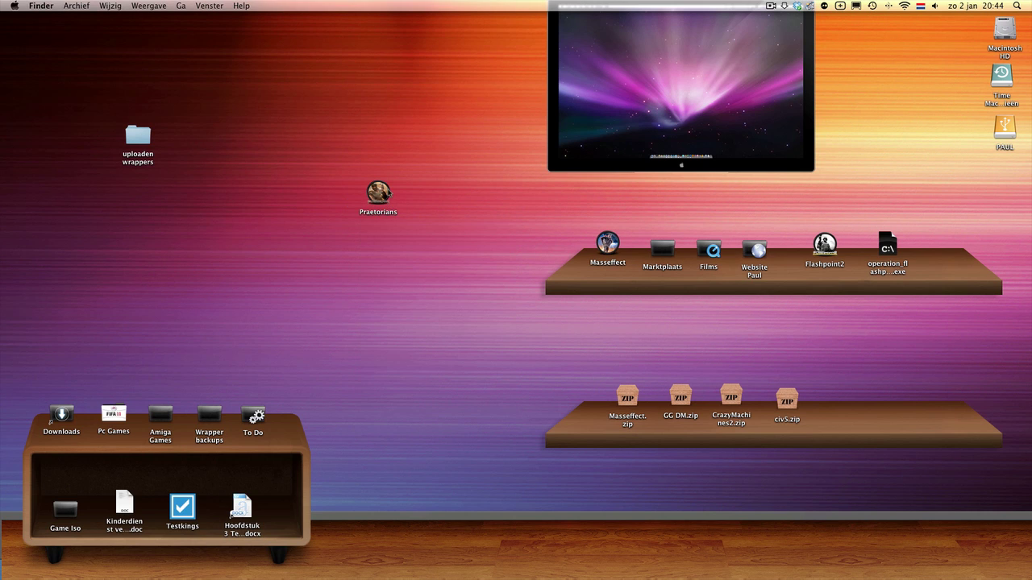
# Launch the Praetorians wrapper, choose Install Windows Software, and browse to Downloads
pyautogui.doubleClick(378, 198)
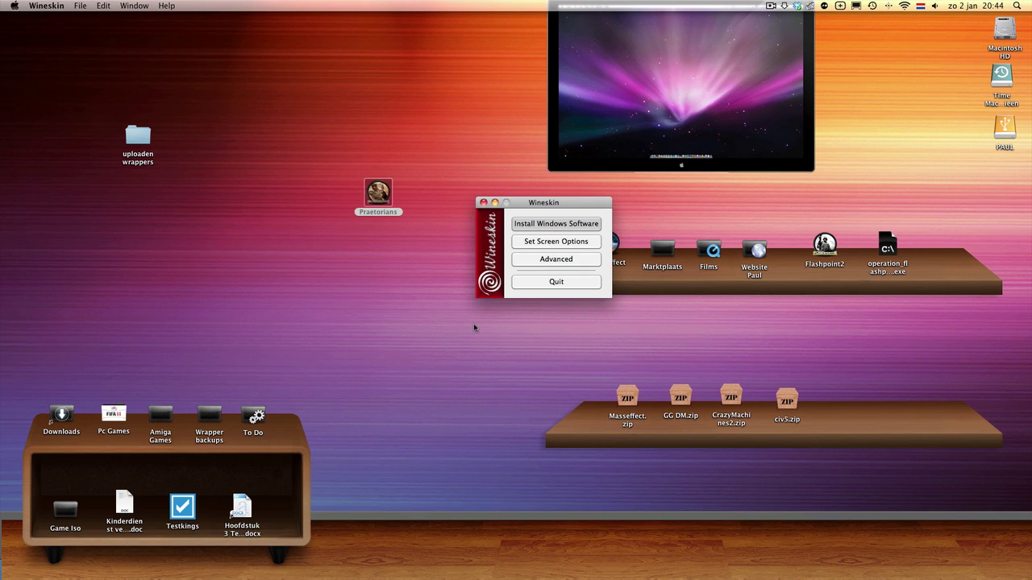
pyautogui.press('Return')
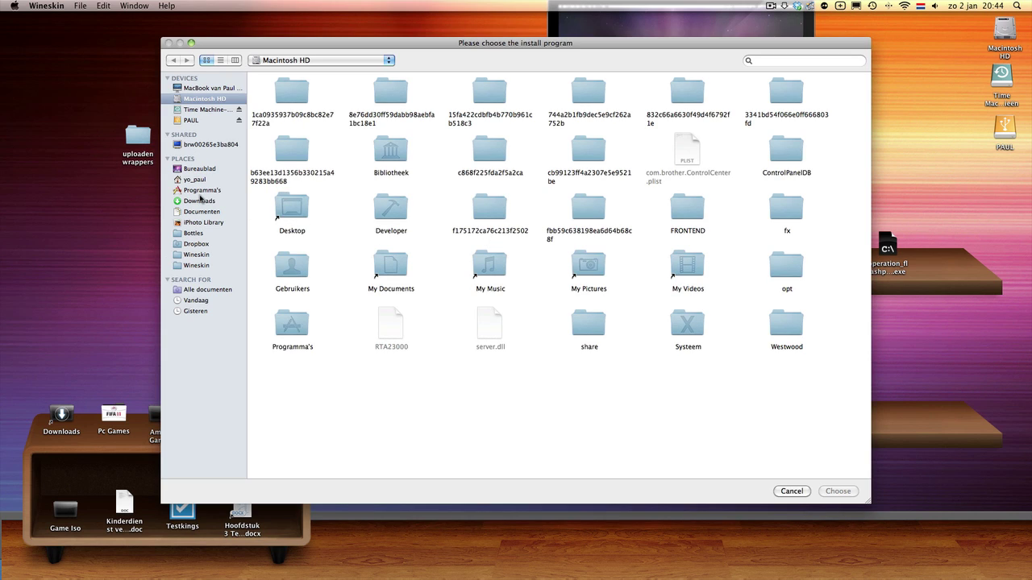
pyautogui.click(202, 201)
pyautogui.moveTo(266, 576)
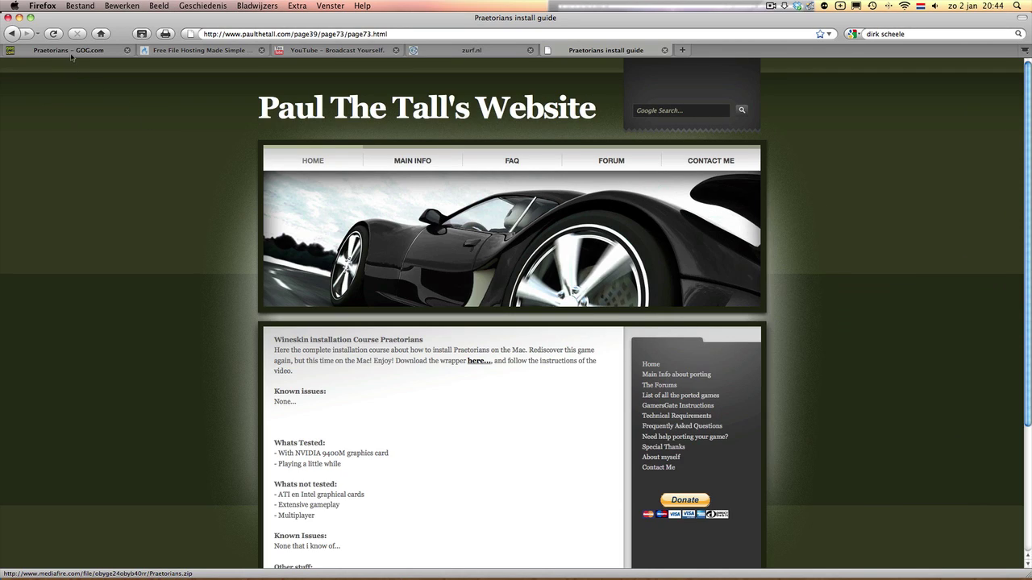
# Review the Praetorians GOG.com page in Firefox, then minimise the browser
pyautogui.click(71, 51)
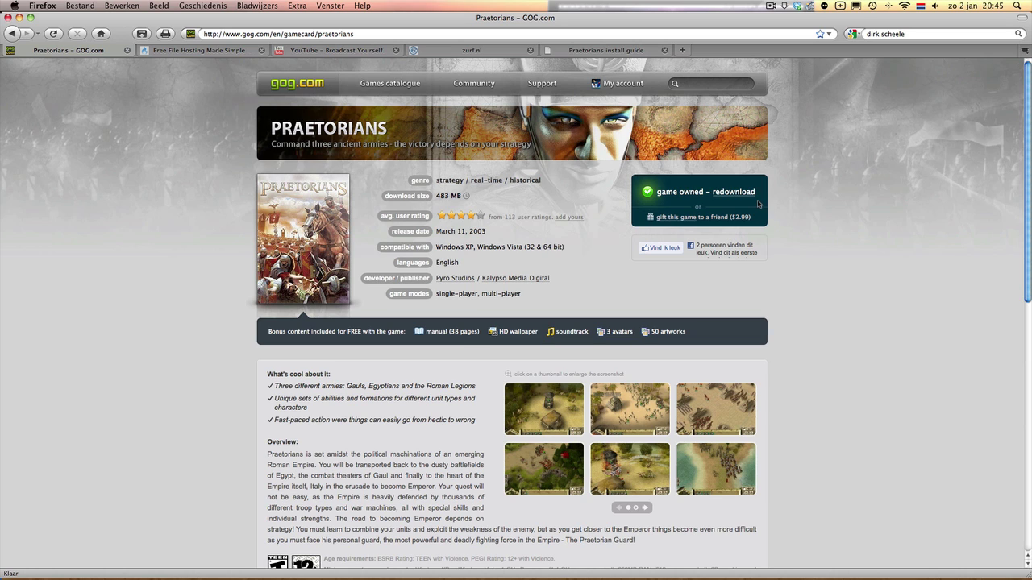
pyautogui.click(19, 17)
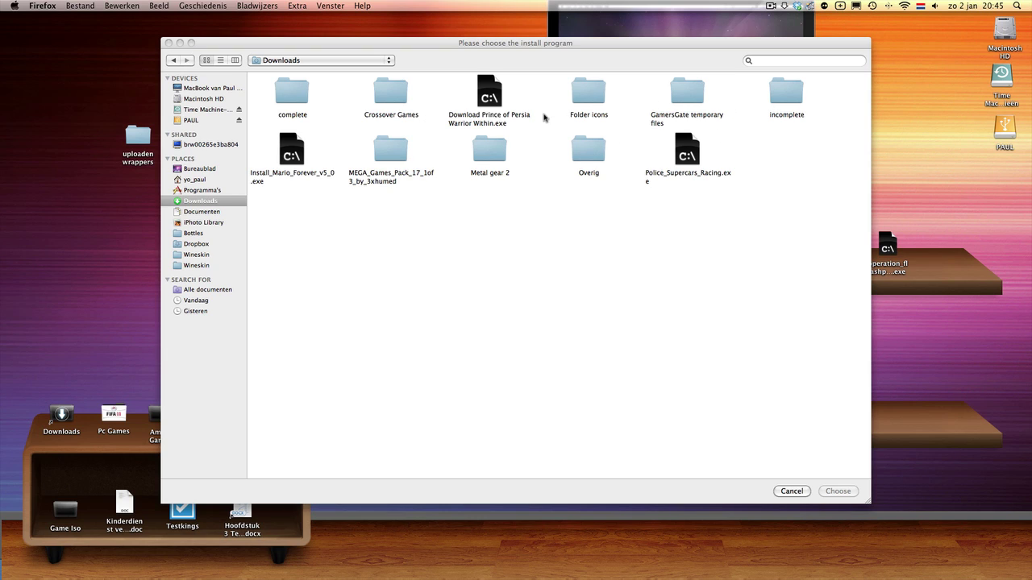
# Run setup_praetorians.exe from the Crossover Games folder as the installer
pyautogui.doubleClick(400, 91)
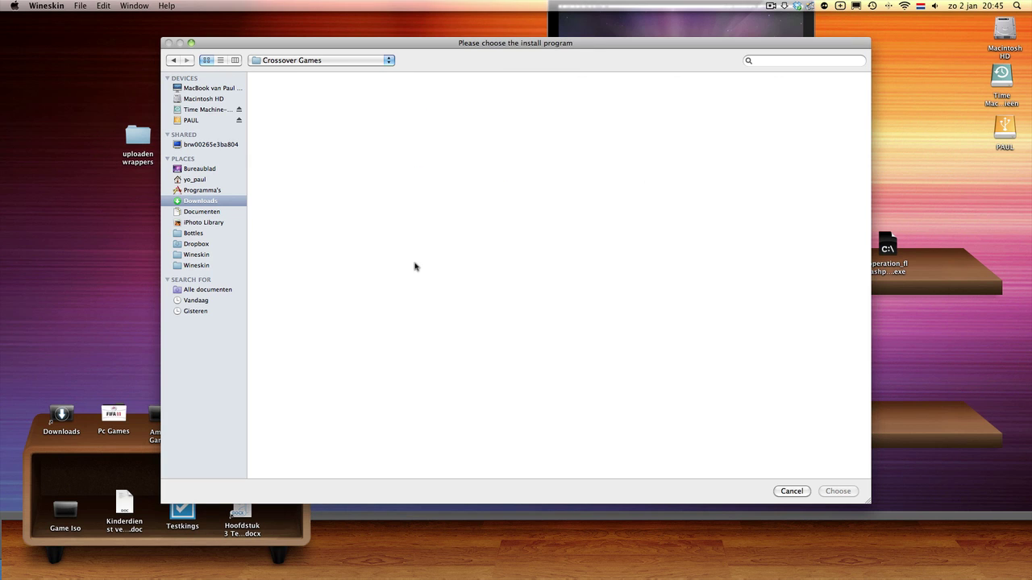
pyautogui.scroll(-5, 582, 342)
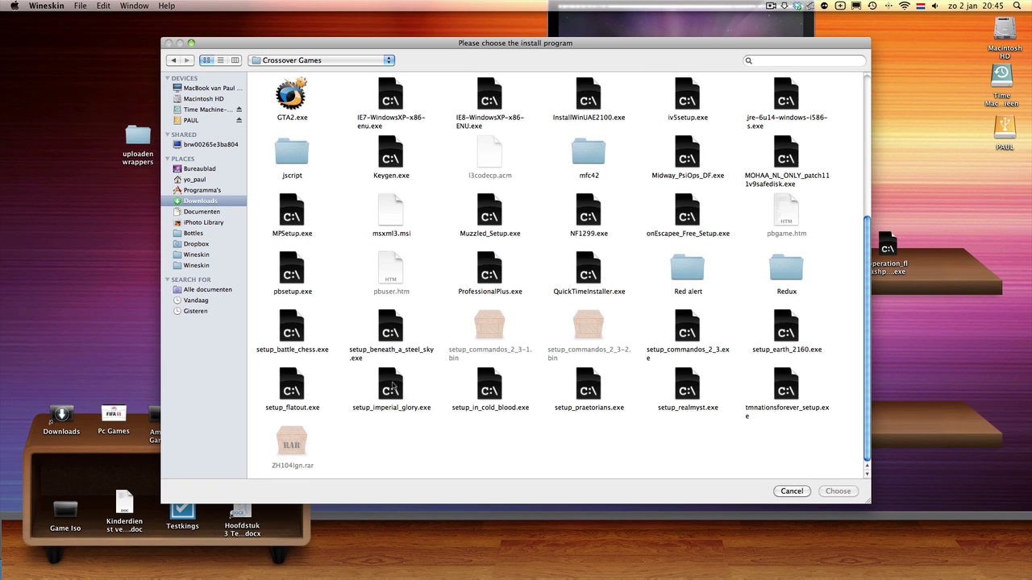
pyautogui.doubleClick(593, 394)
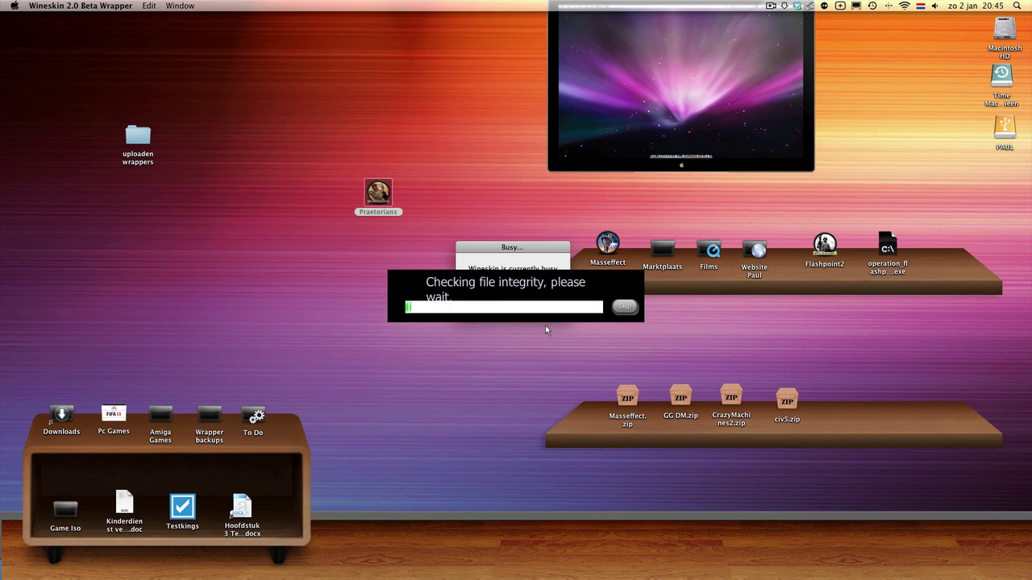
# Skip the installer's file integrity check and confirm with Yes
pyautogui.click(625, 307)
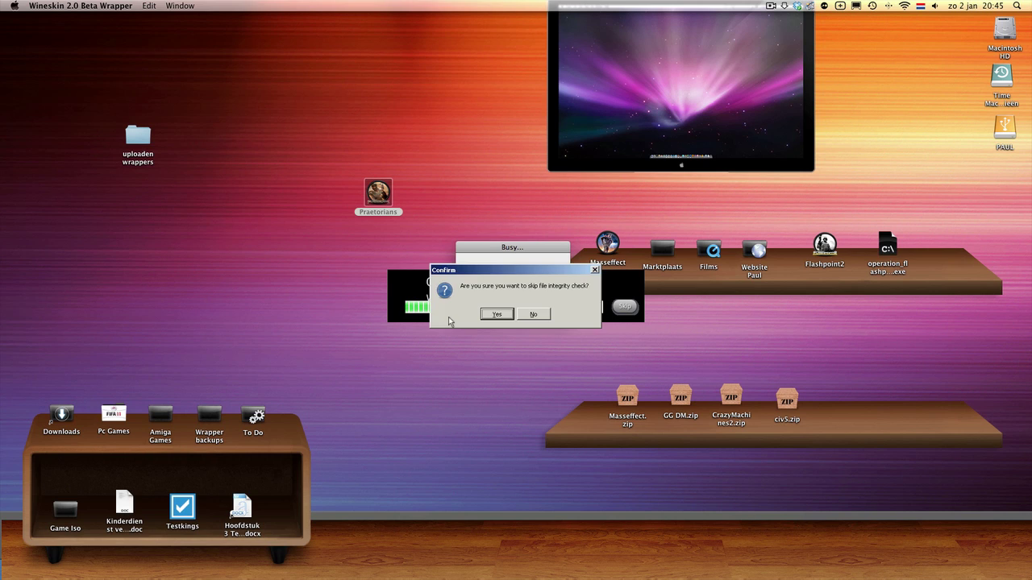
pyautogui.click(493, 314)
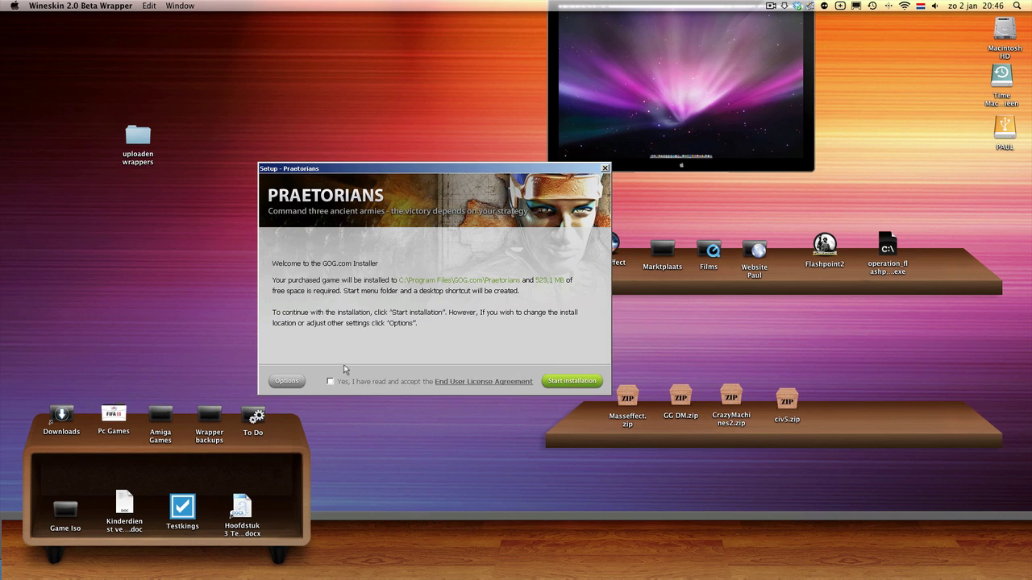
# Accept the EULA, exclude Adobe Reader in Options, and install Praetorians to completion
pyautogui.click(331, 382)
pyautogui.click(287, 380)
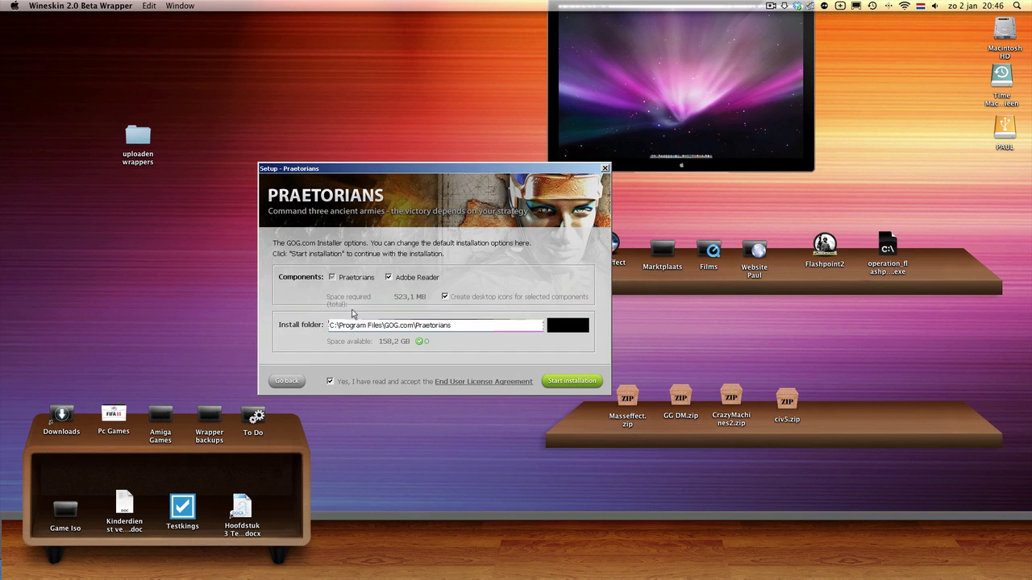
pyautogui.click(389, 278)
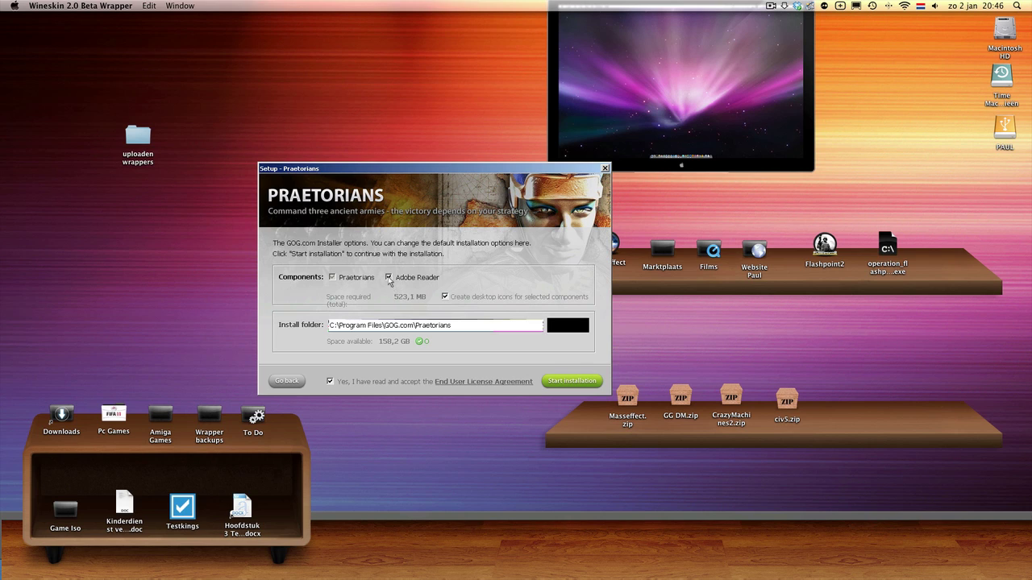
pyautogui.click(570, 381)
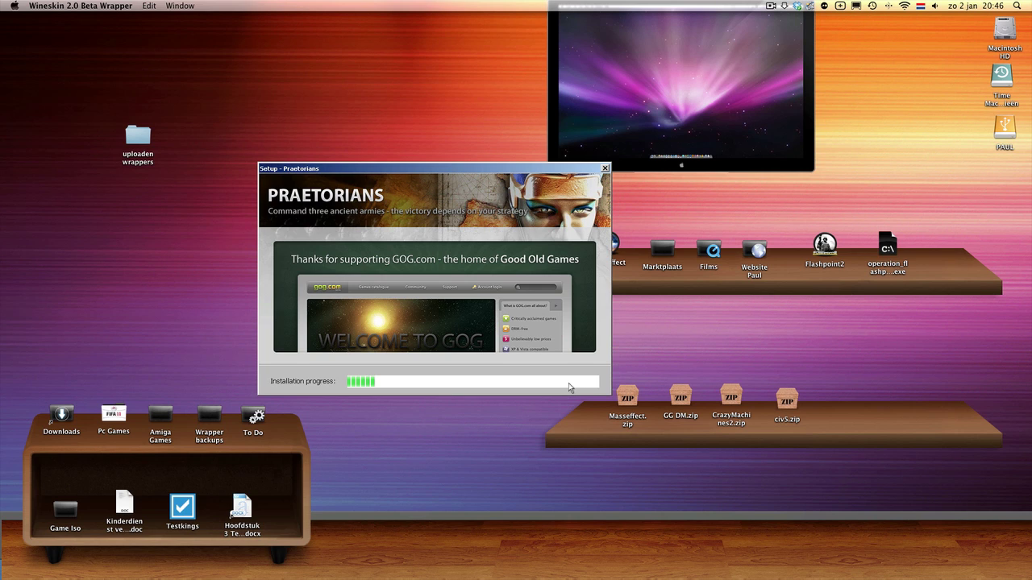
pyautogui.click(770, 7)
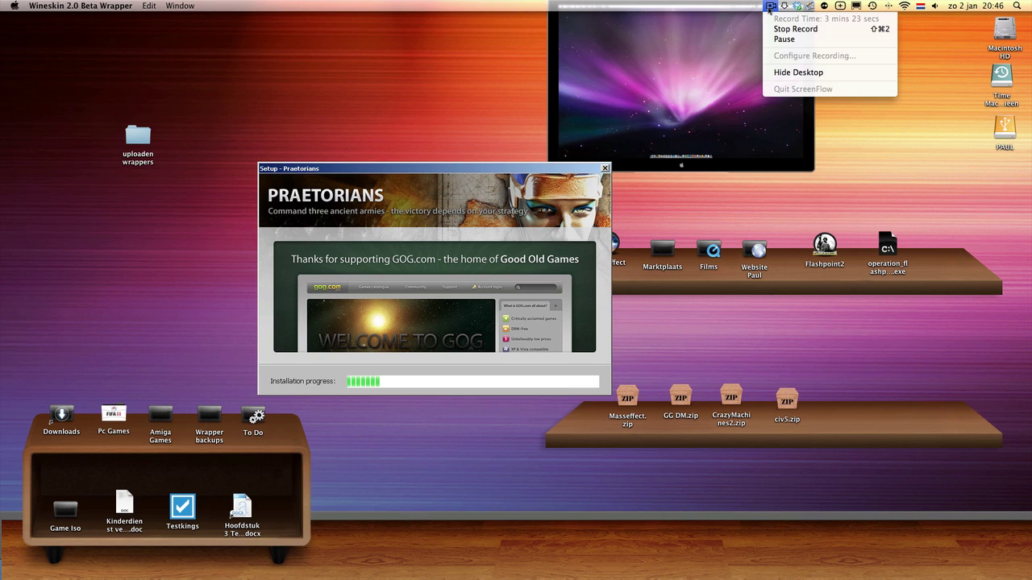
pyautogui.click(787, 39)
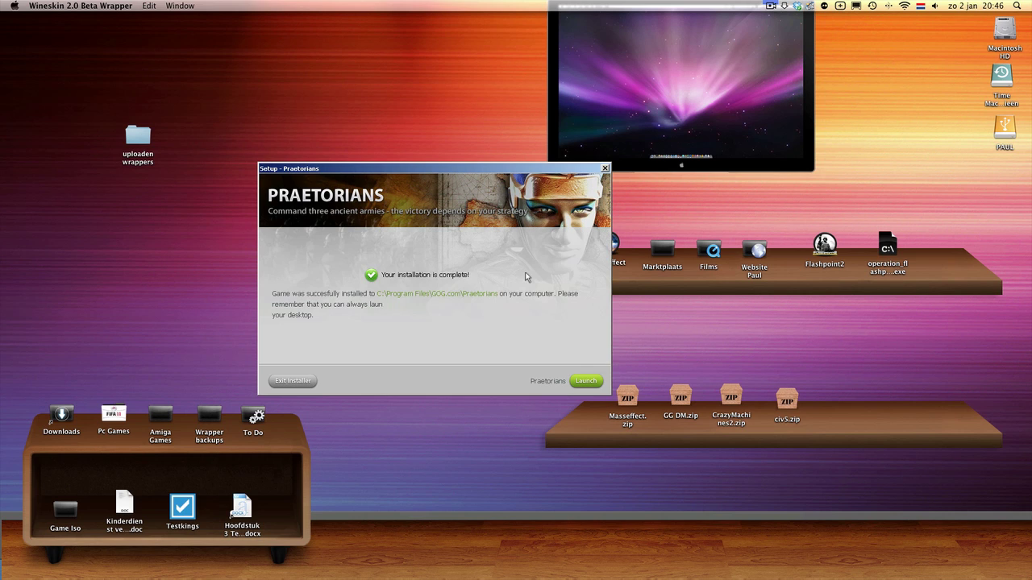
# Exit the installer, delete Praetorians.desktop, and confirm Praetorians.exe as main executable
pyautogui.click(293, 382)
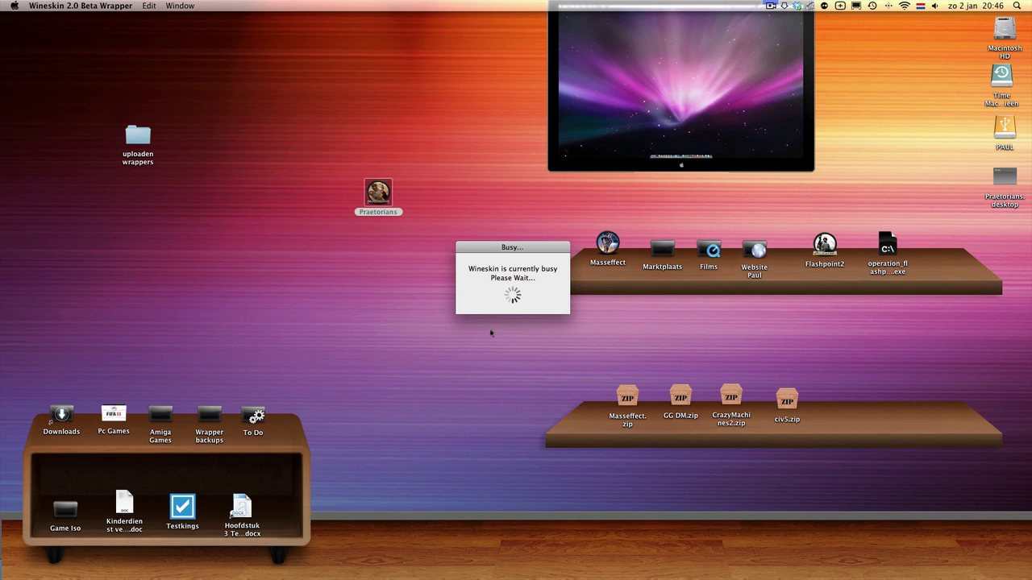
pyautogui.moveTo(969, 182); pyautogui.dragTo(1029, 228)
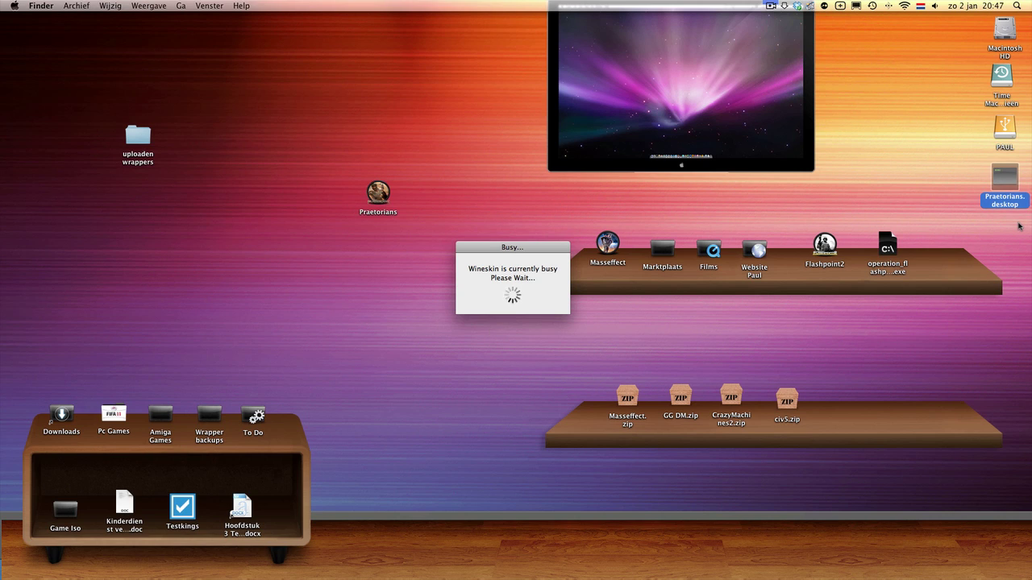
pyautogui.press('super+BackSpace')
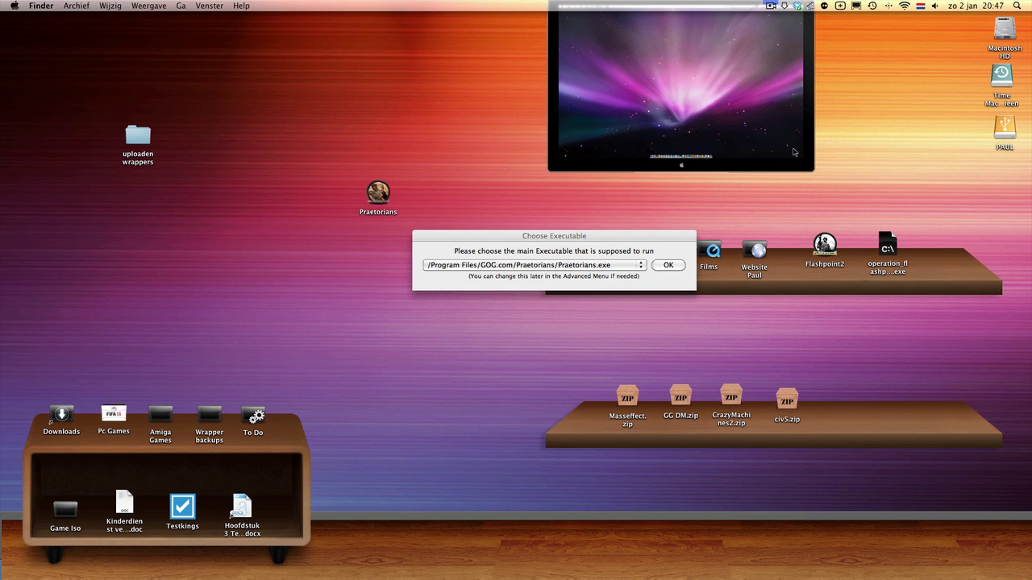
pyautogui.click(669, 266)
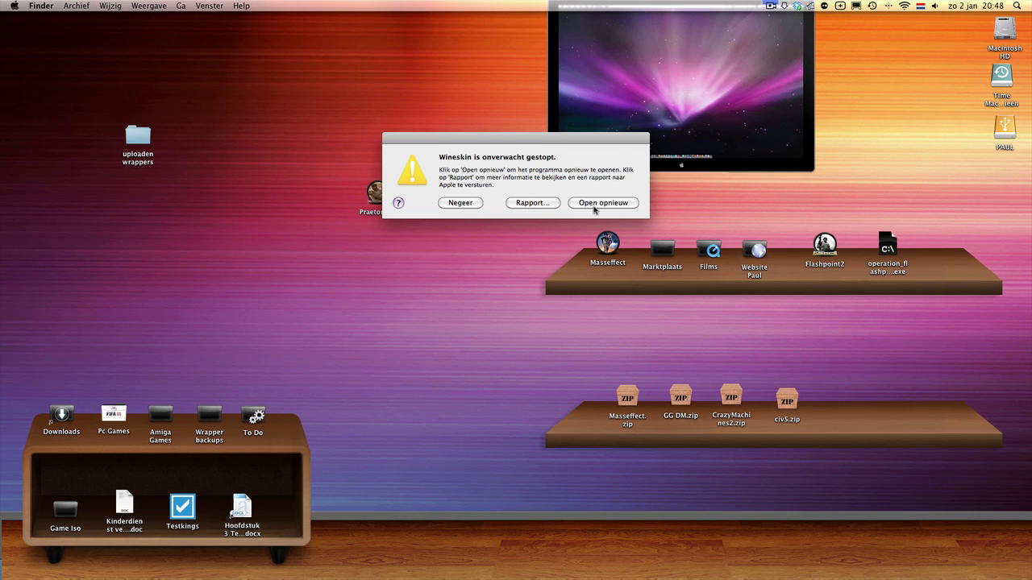
# Reopen the crashed Wineskin wrapper and browse drive_c for a replacement to nothing.exe
pyautogui.click(599, 207)
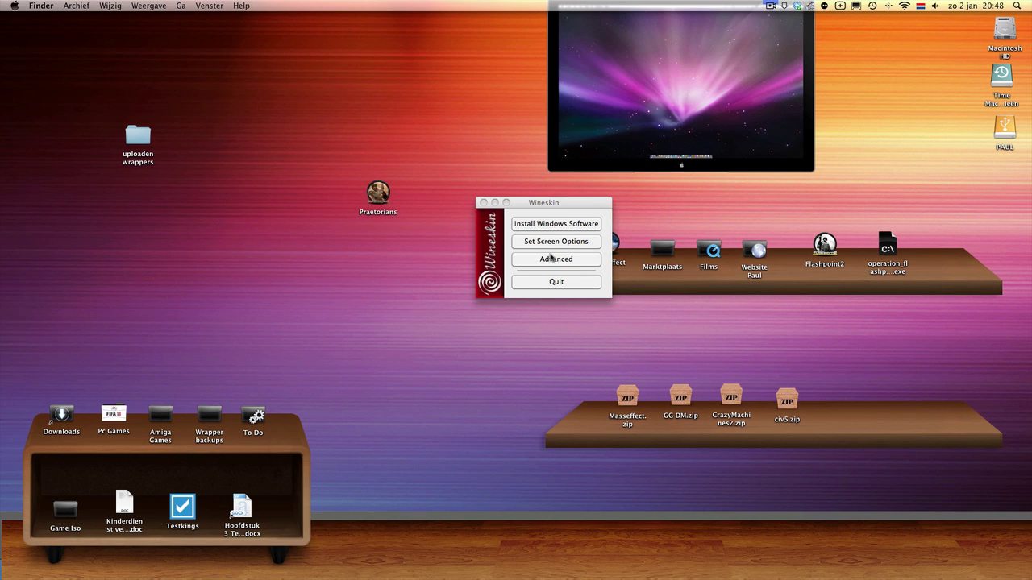
pyautogui.click(555, 258)
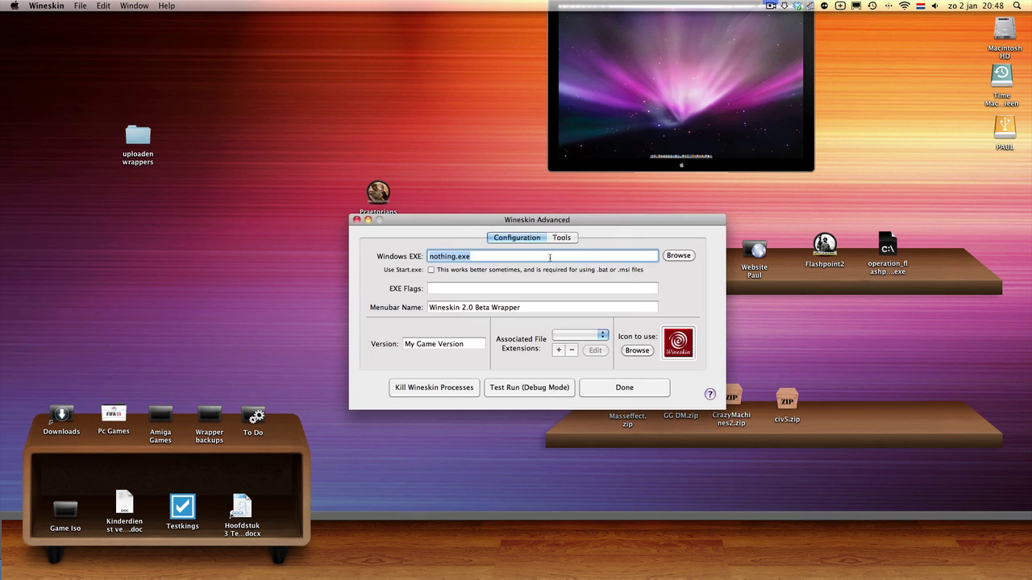
pyautogui.click(678, 256)
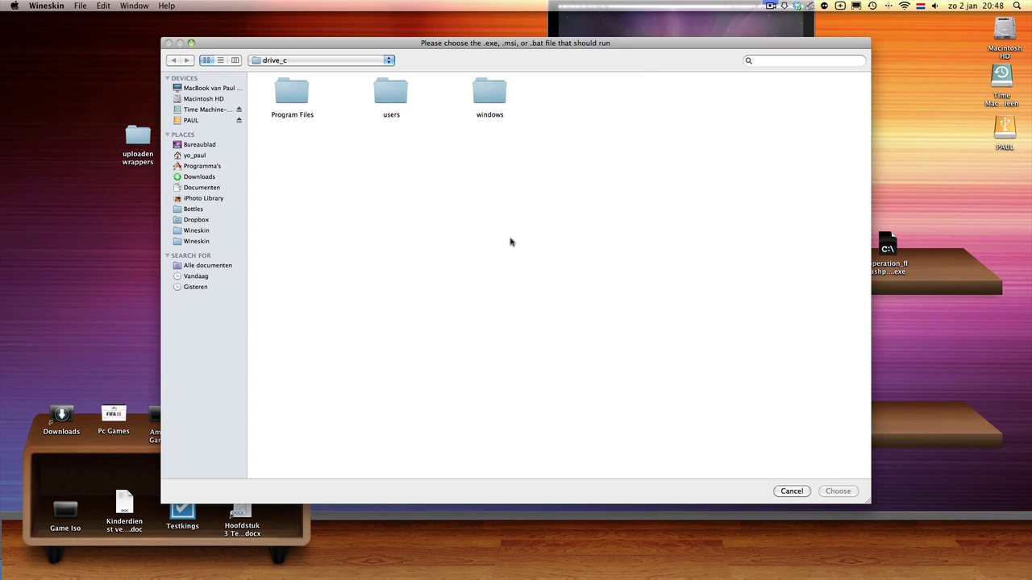